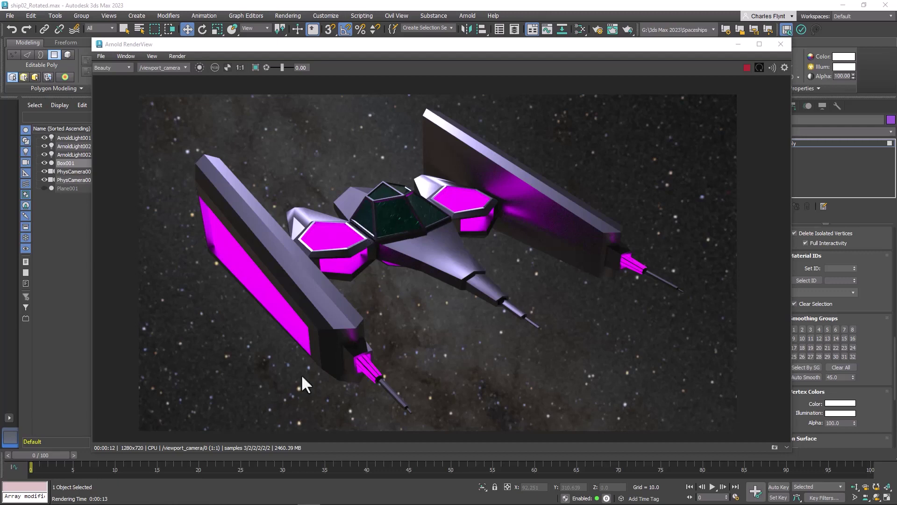
Step: Bring up the ArtStation page in Chrome and load and orbit the Space Ship 3D model
mouse_move(262, 502)
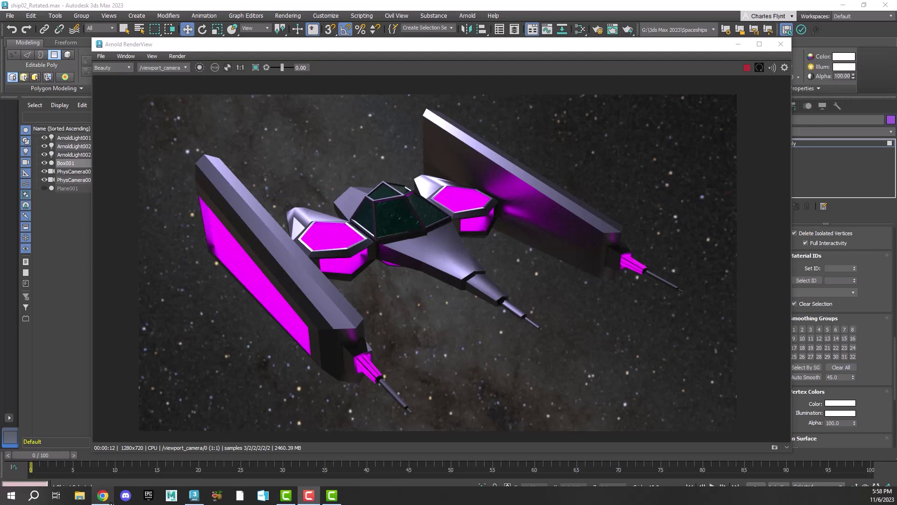
mouse_move(104, 496)
click(122, 469)
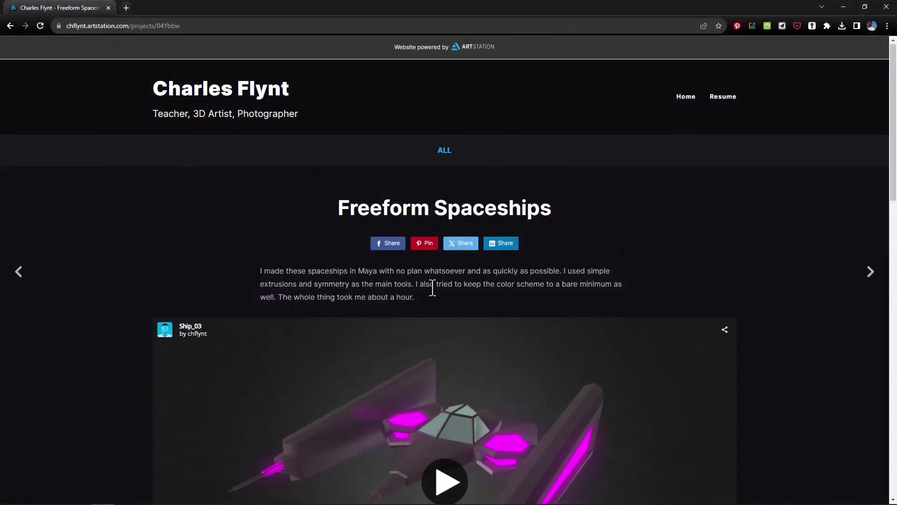
scroll(476, 327, down, 5)
scroll(435, 314, down, 4)
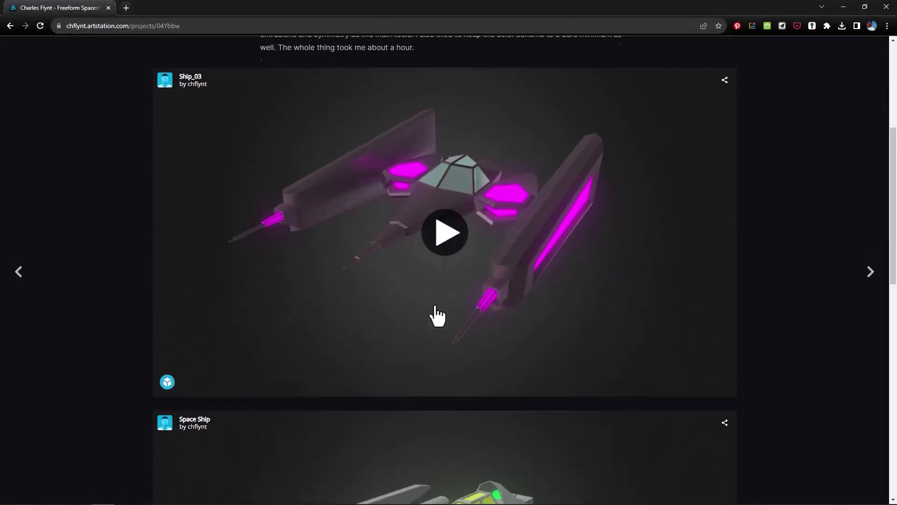
click(449, 359)
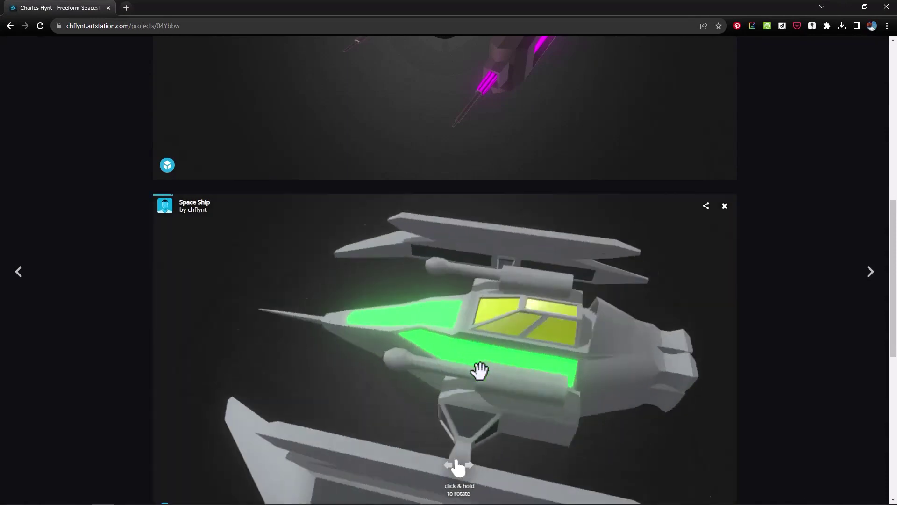
mouse_move(476, 375)
mouse_down()
mouse_move(490, 314)
mouse_move(514, 286)
mouse_move(559, 336)
mouse_move(517, 369)
mouse_move(485, 366)
mouse_move(492, 374)
mouse_up()
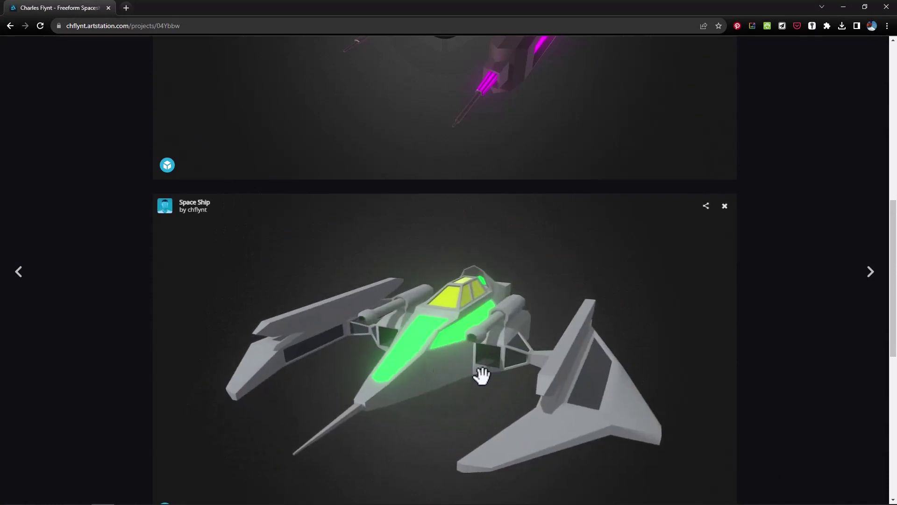
Step: Load and rotate the Free Form Spaceship model, then minimize the browser
scroll(106, 353, down, 3)
scroll(105, 355, down, 5)
click(448, 284)
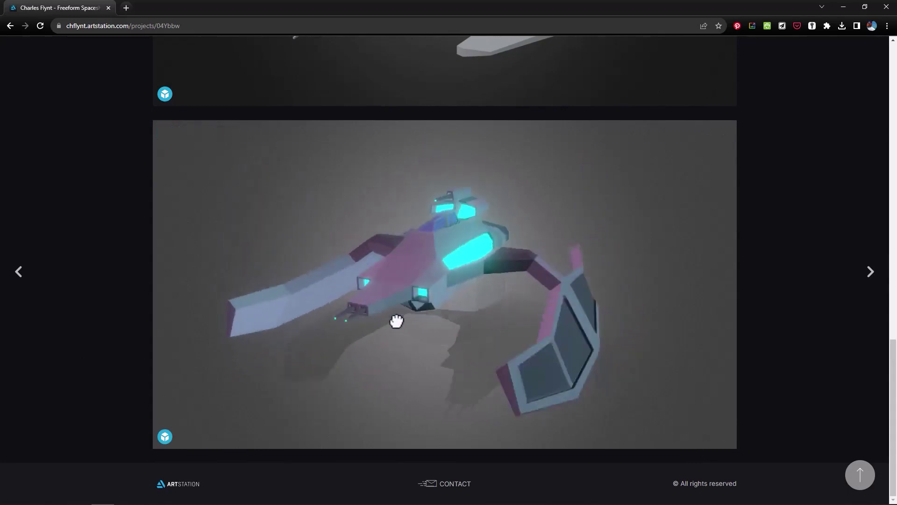
mouse_move(391, 326)
mouse_down()
mouse_move(287, 316)
mouse_move(436, 314)
mouse_up()
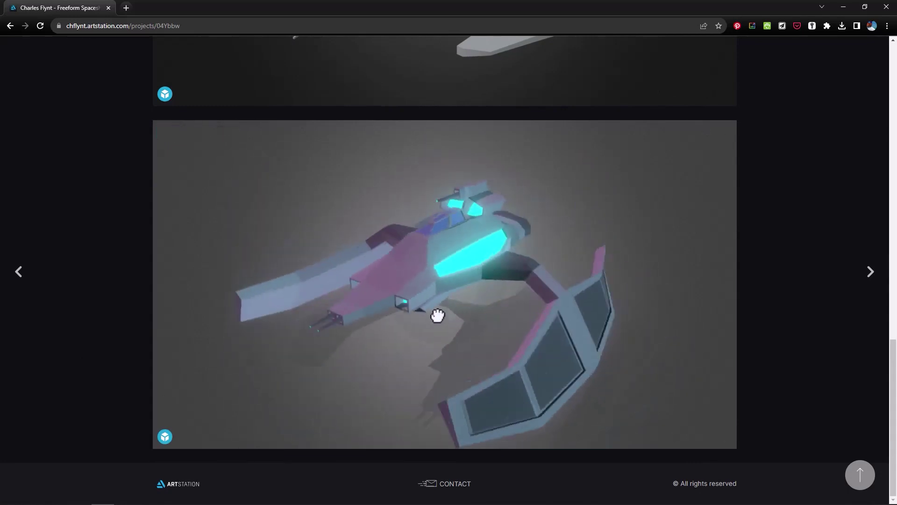
scroll(465, 305, down, 5)
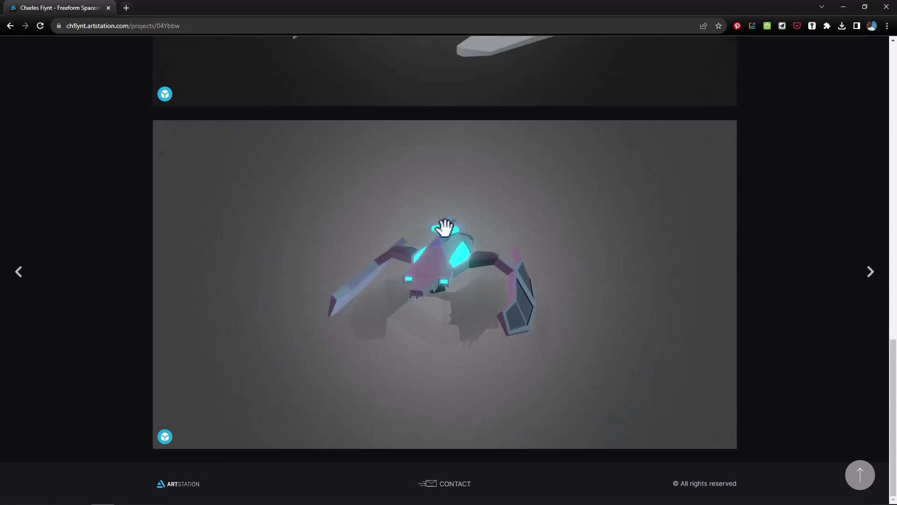
scroll(811, 150, up, 10)
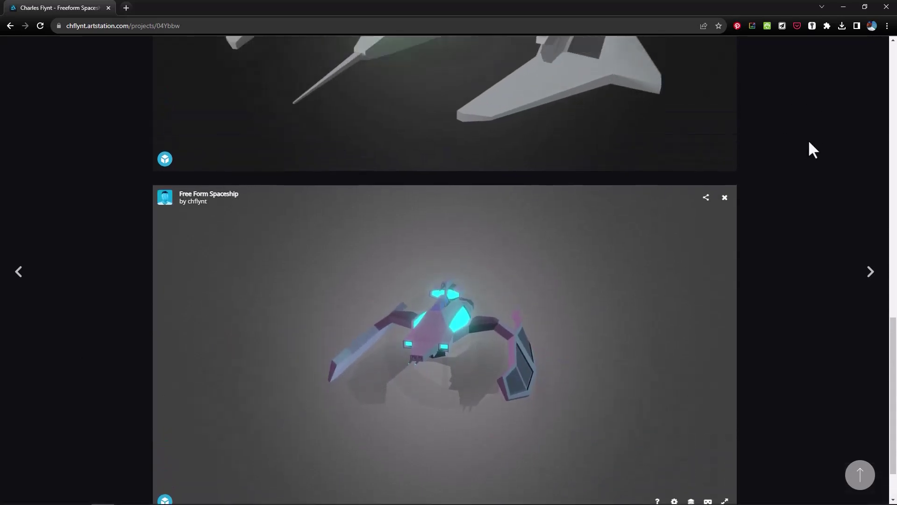
scroll(810, 143, up, 5)
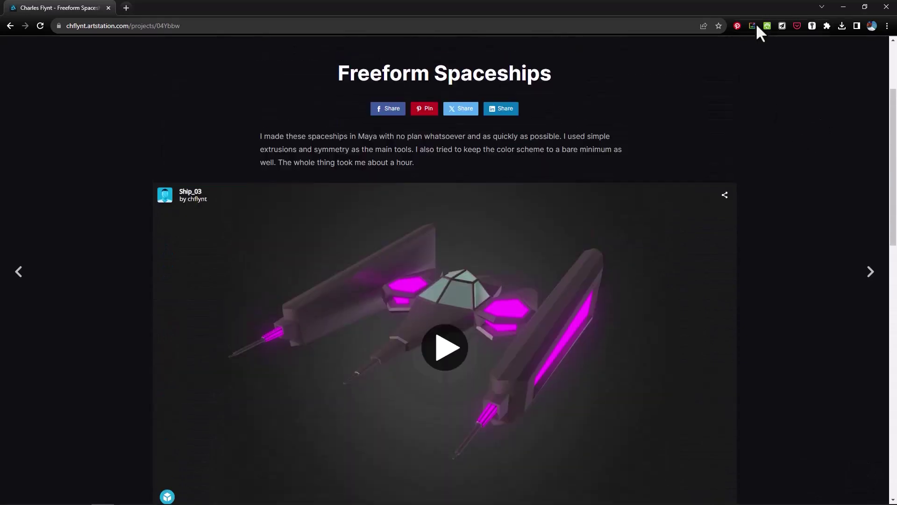
click(842, 8)
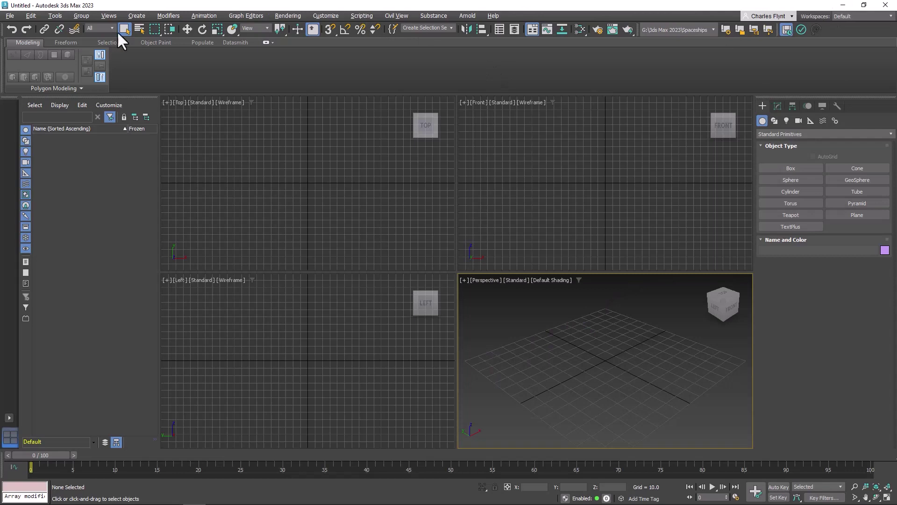
Step: Create a default project by making and selecting a new Spaceship02 folder under 3ds Max 2023
click(13, 16)
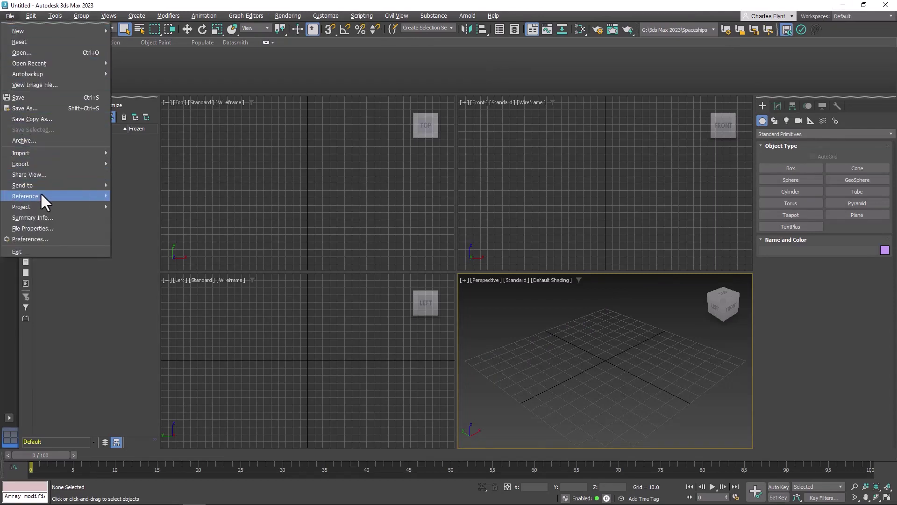
mouse_move(48, 207)
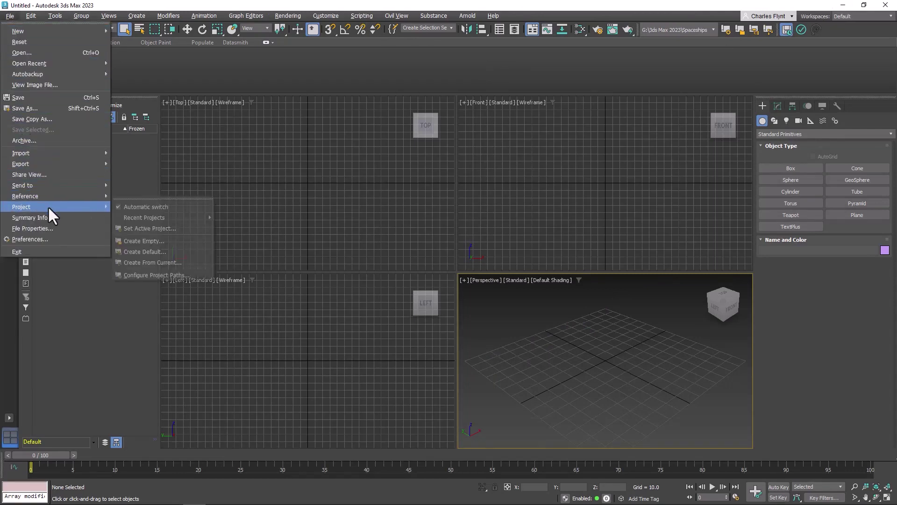
click(169, 251)
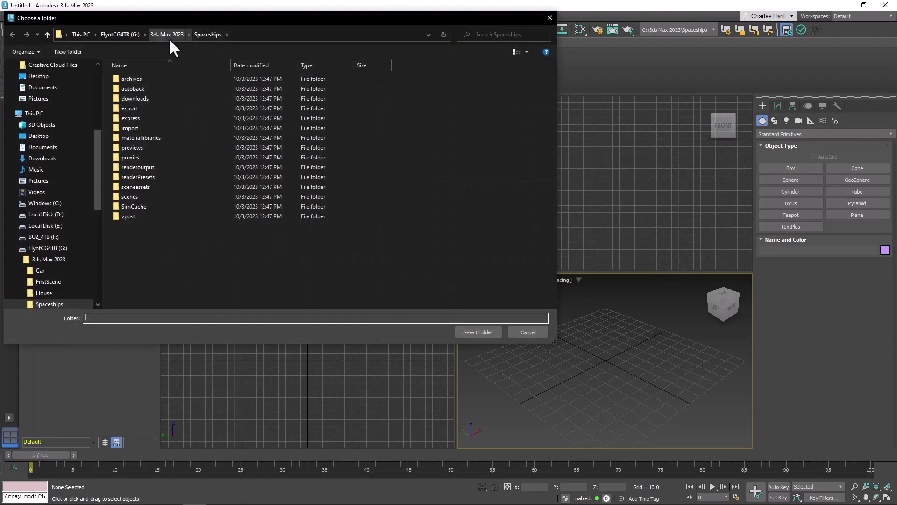
click(166, 35)
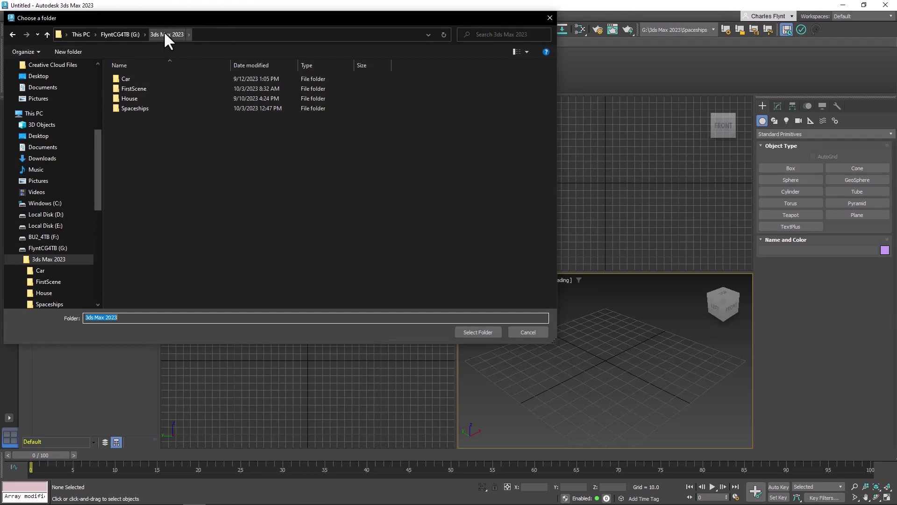
click(75, 52)
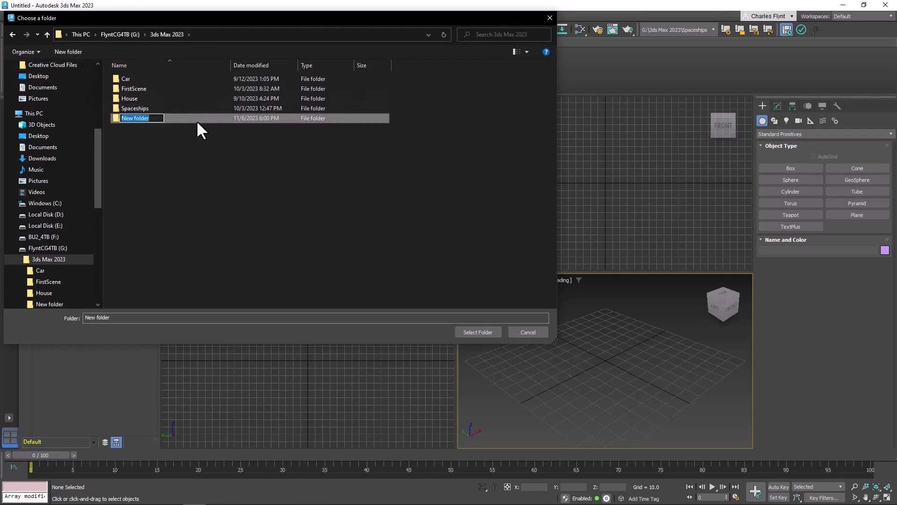
text(Spaceship02)
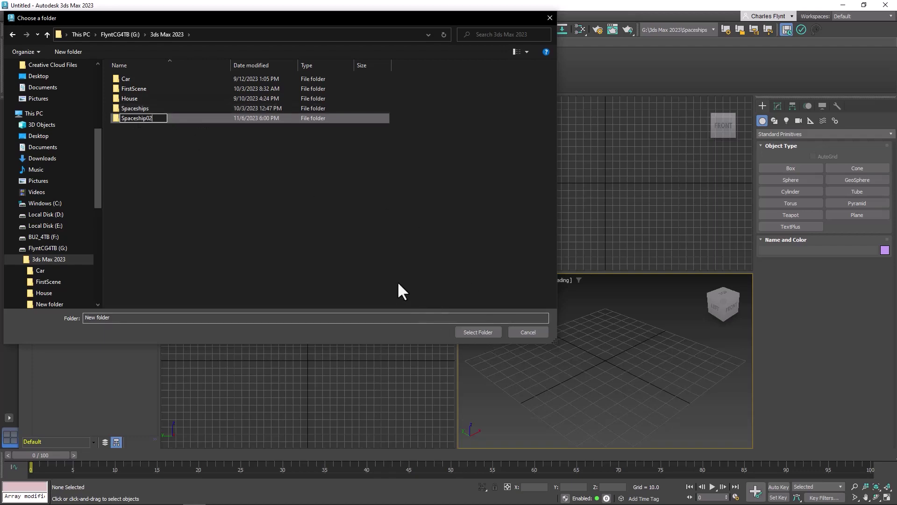
key(Return)
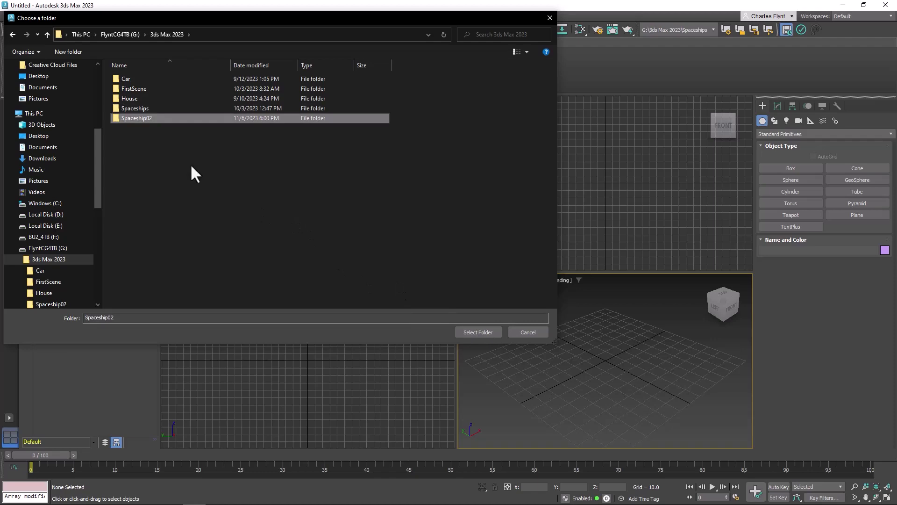
click(485, 333)
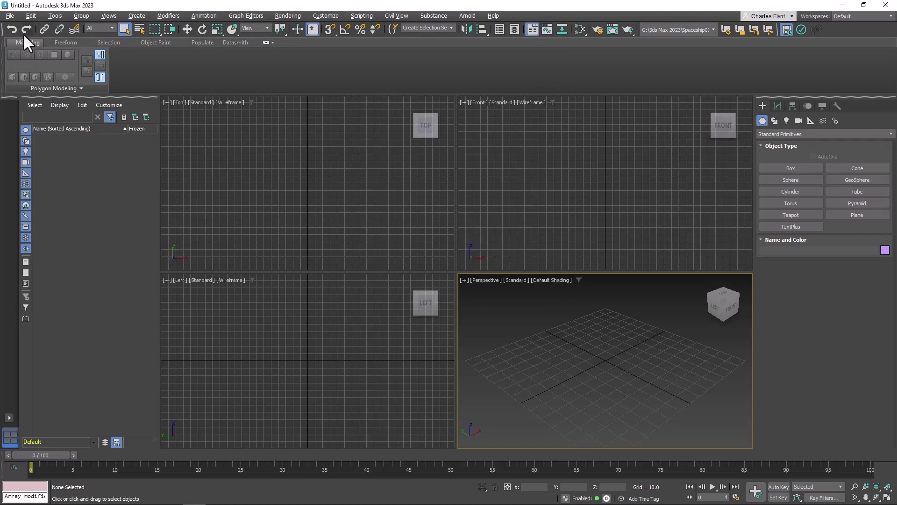
Step: Save the empty scene as ship01.max in the Spaceship02 scenes folder
click(10, 15)
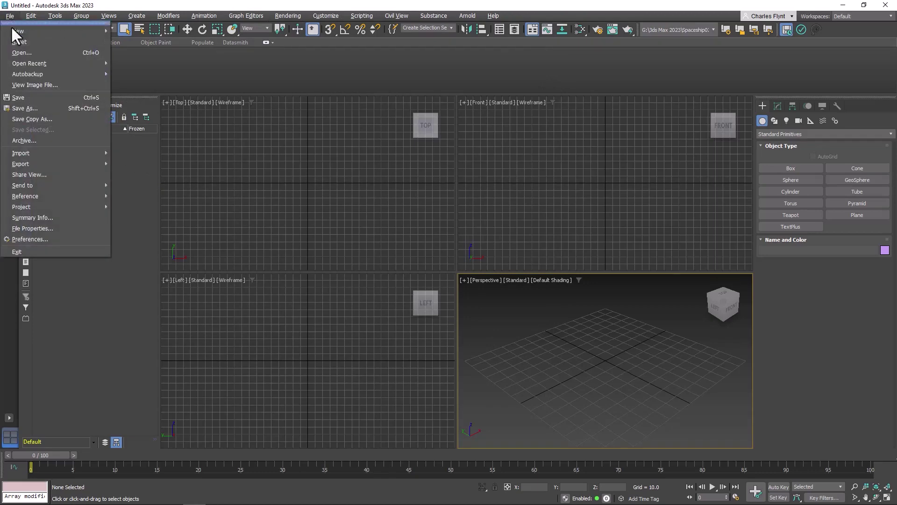
click(41, 110)
drag(220, 6, 430, 62)
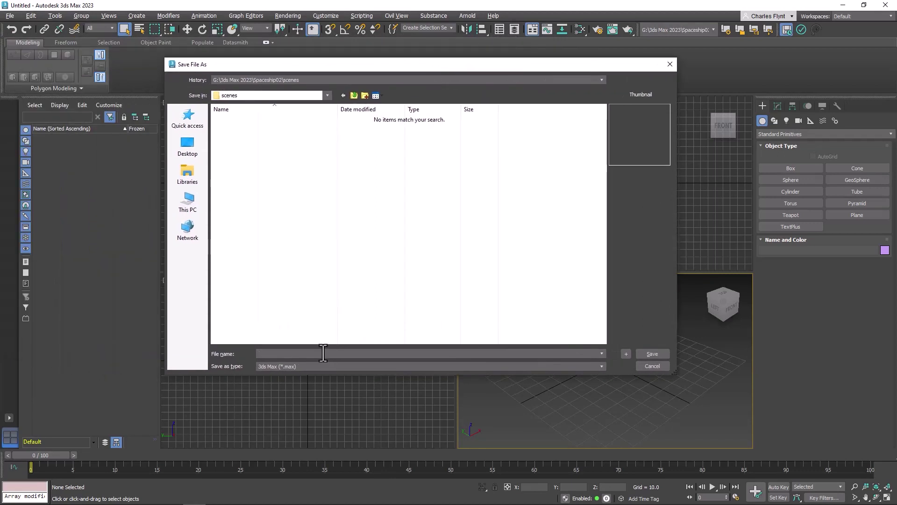
text(ship01)
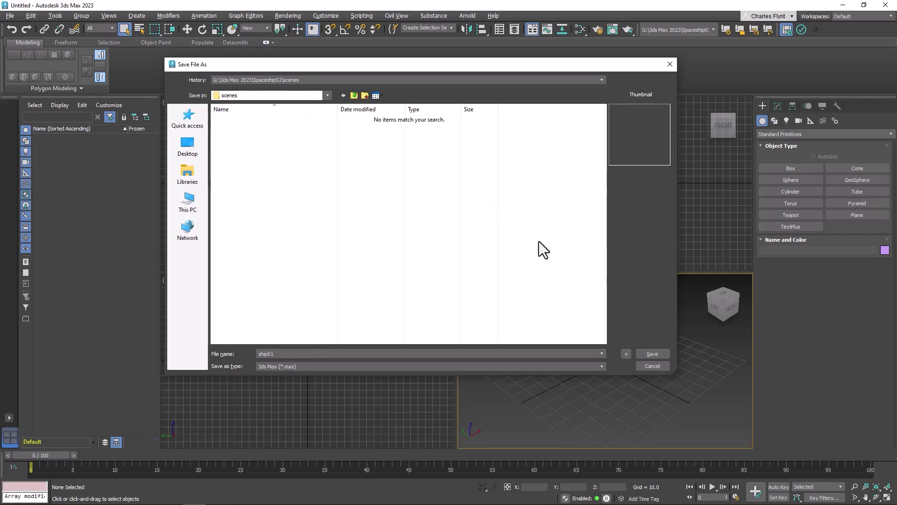
click(661, 353)
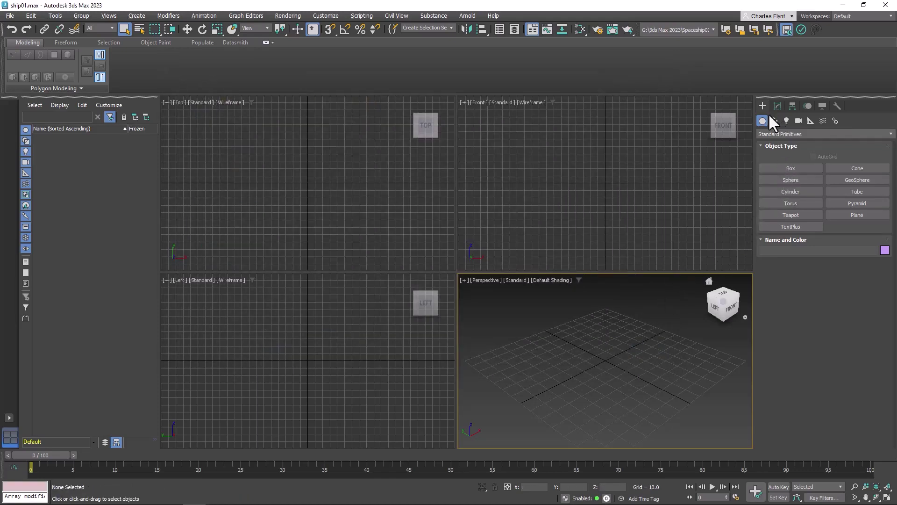
Step: Draw a 78.981 × 82.166 × 26.115 box in the Top view and set Width Segs to 2
click(787, 169)
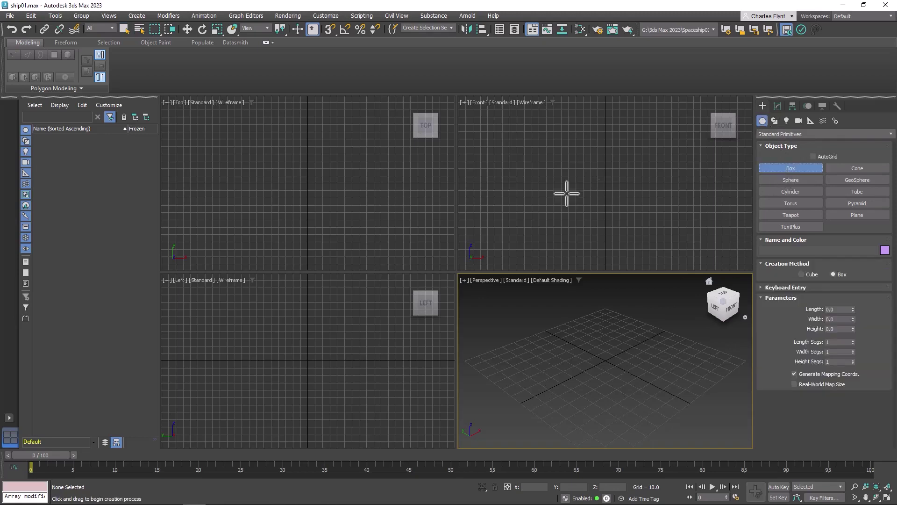
drag(277, 155, 337, 211)
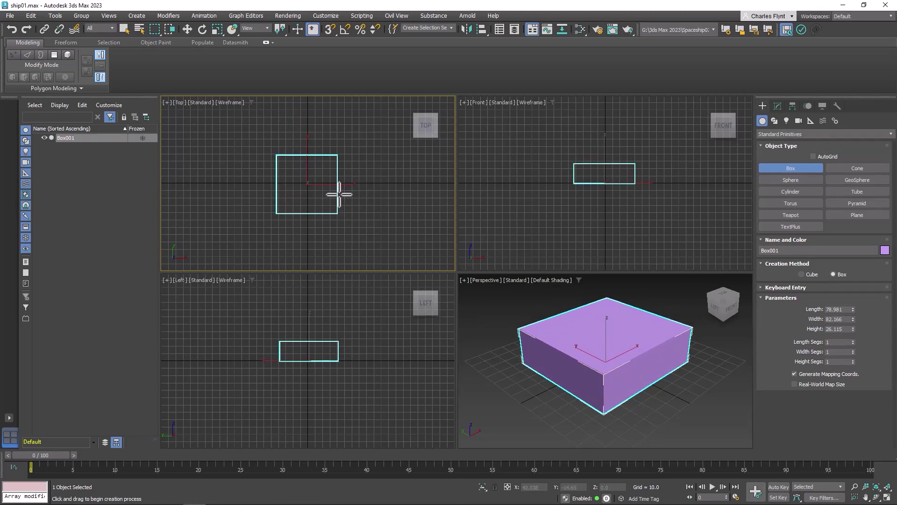
click(338, 194)
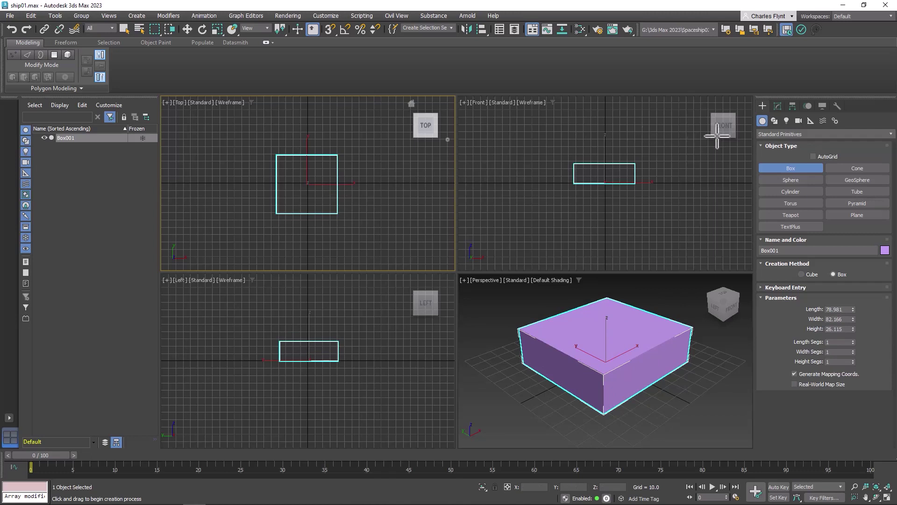
click(777, 107)
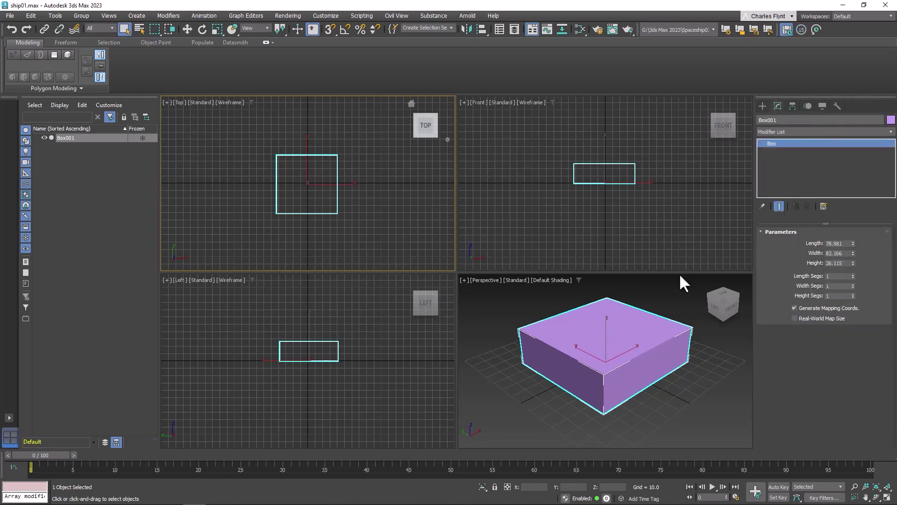
click(853, 283)
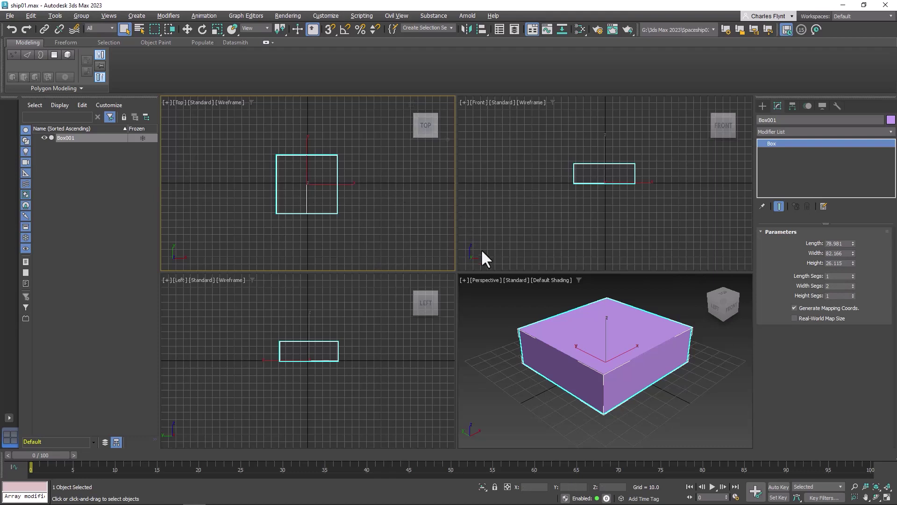
Step: Switch the Perspective view to Edged Faces shading and orbit to a higher angle
click(550, 279)
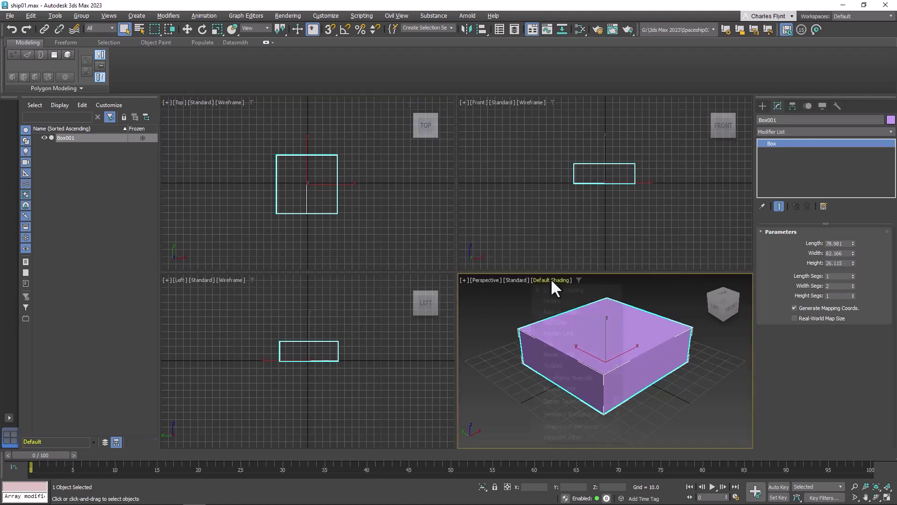
click(567, 388)
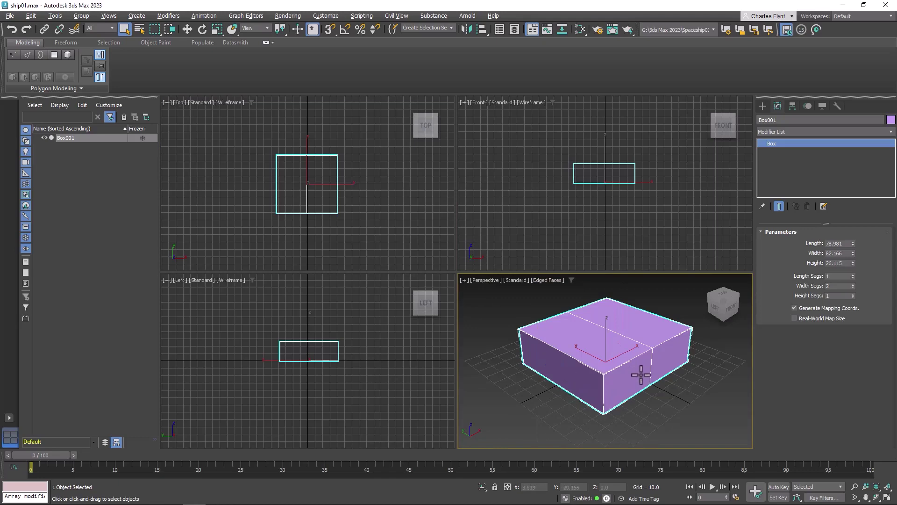
alt+middle_drag(647, 372, 618, 248)
key(w)
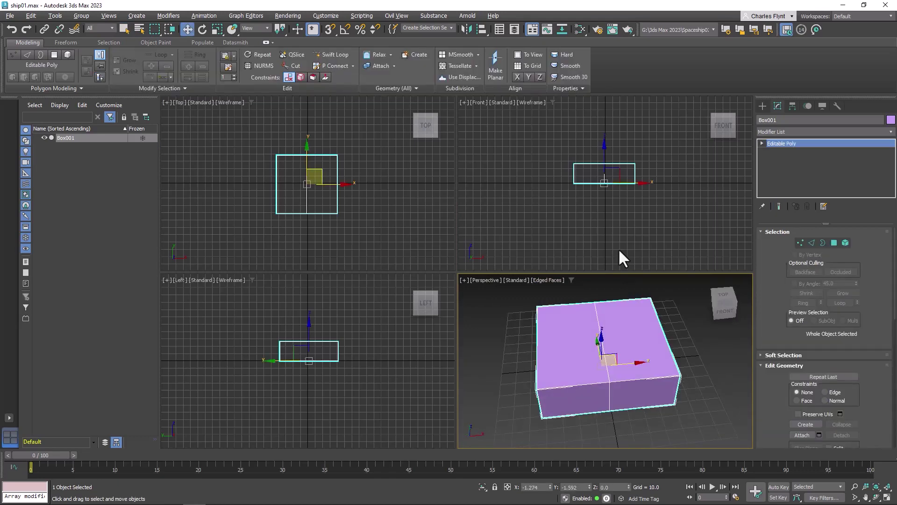
alt+middle_drag(627, 323, 658, 358)
Step: Undo the last change and open the box's quad menu toward Convert To
key(ctrl+z)
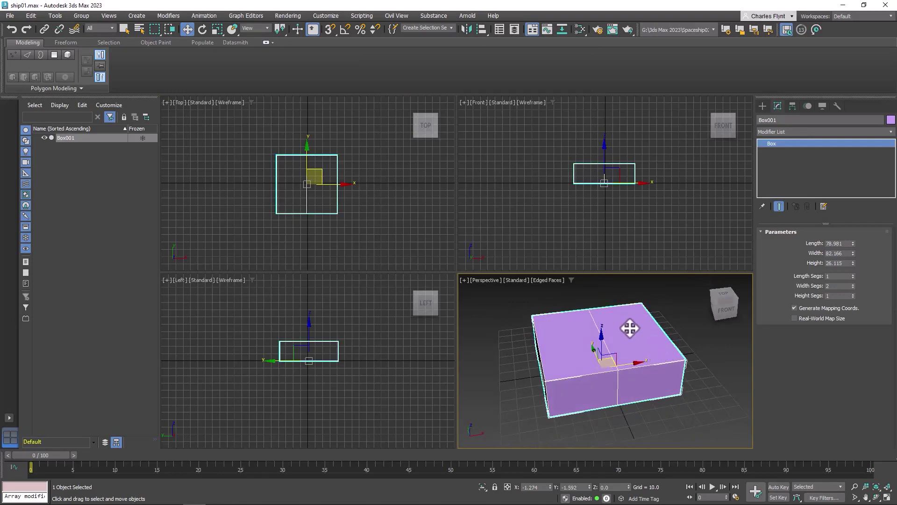
right_click(620, 318)
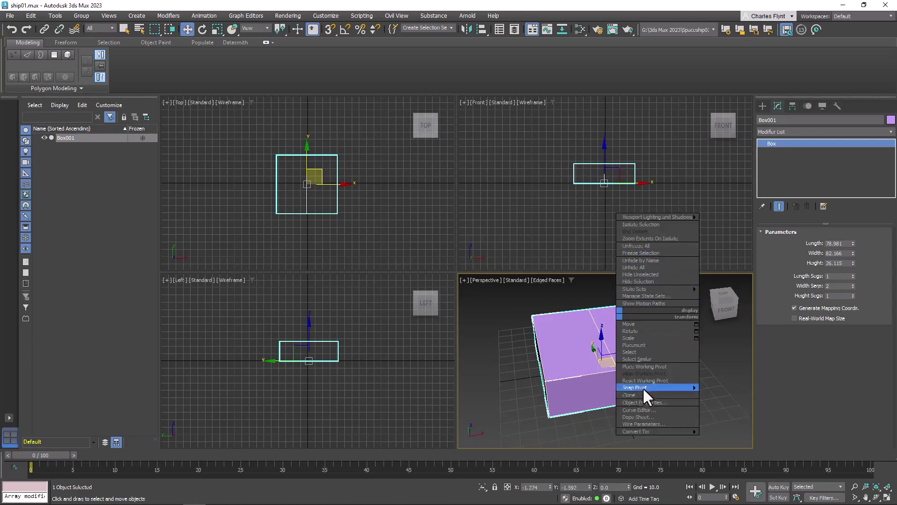
mouse_move(637, 433)
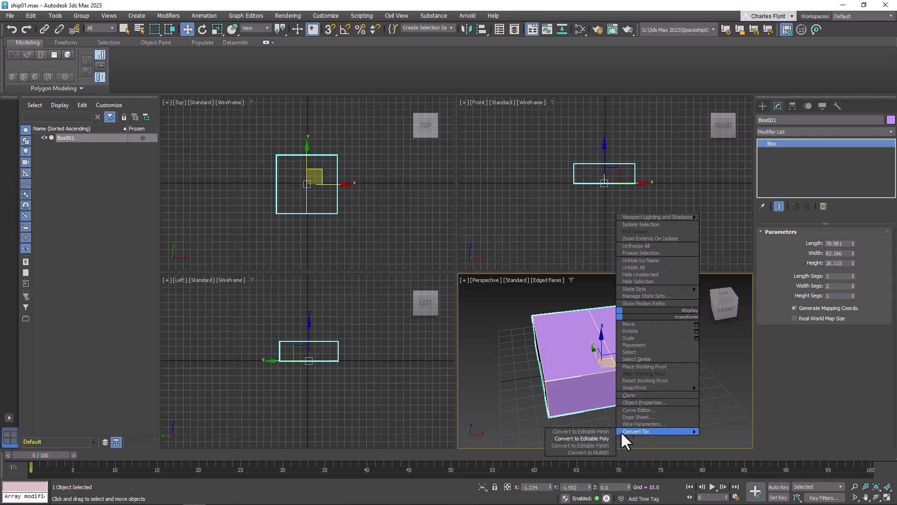
Step: Convert the box to Editable Poly and zero its X and Y positions
click(601, 438)
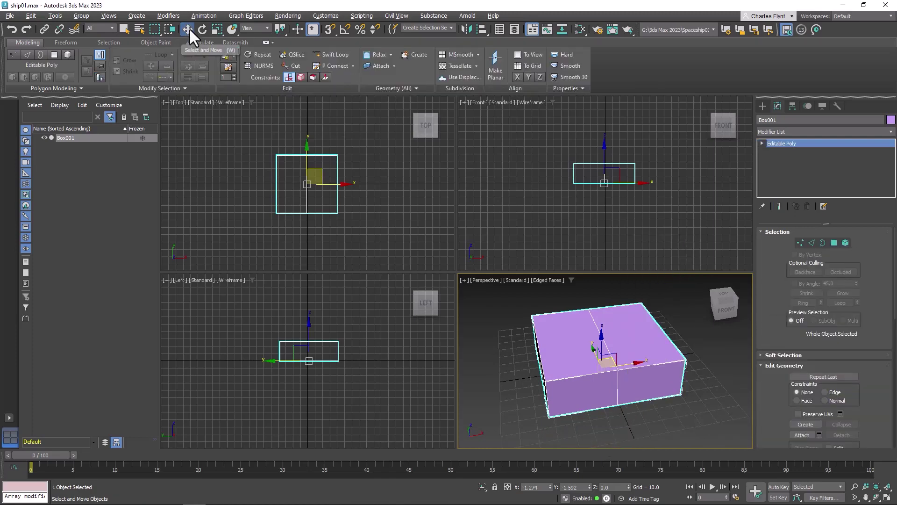
right_click(550, 486)
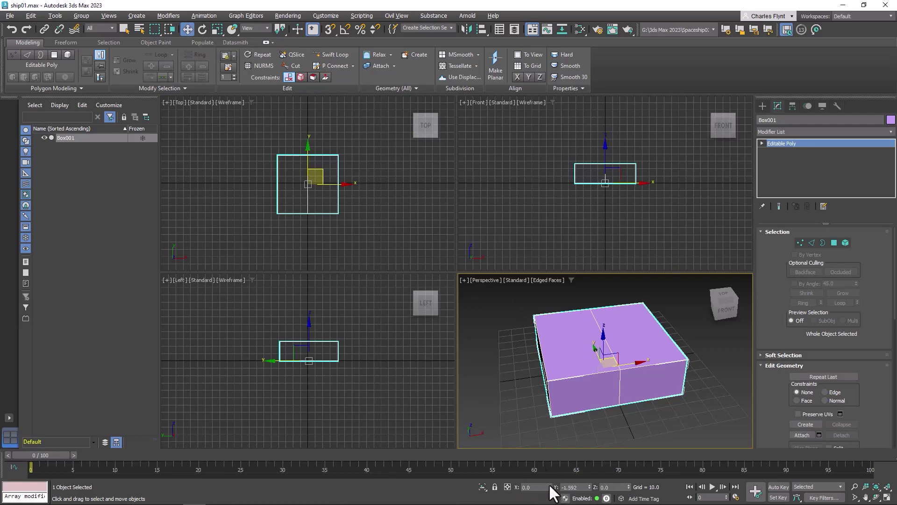
right_click(589, 487)
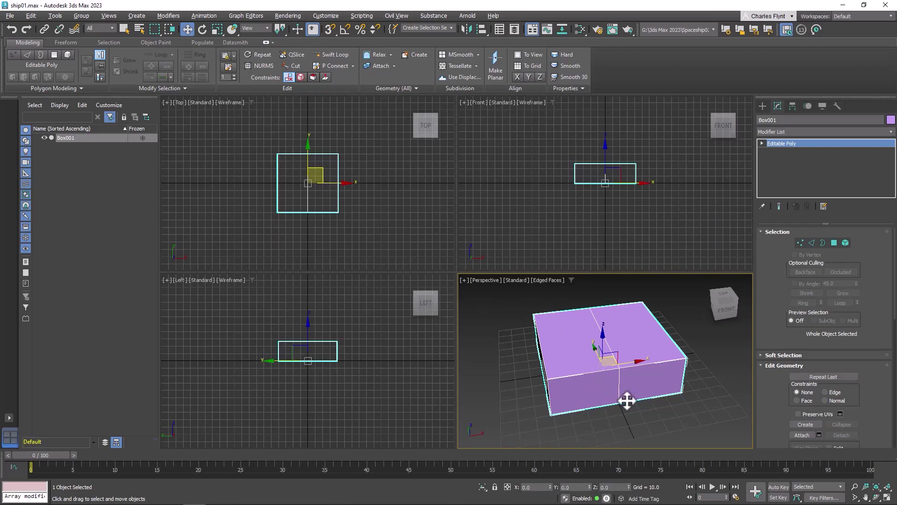
mouse_move(626, 399)
alt+middle_down()
mouse_move(666, 382)
mouse_move(627, 386)
mouse_move(632, 391)
alt+middle_up()
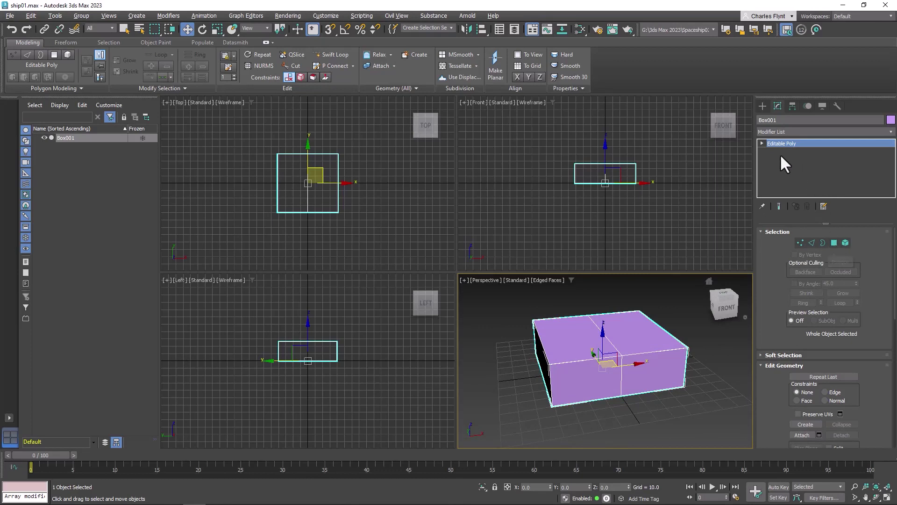
Step: At Polygon level, marquee-select the right-half polygons in the Top view, remove them, and return to object level
click(762, 143)
right_click(595, 202)
right_click(595, 202)
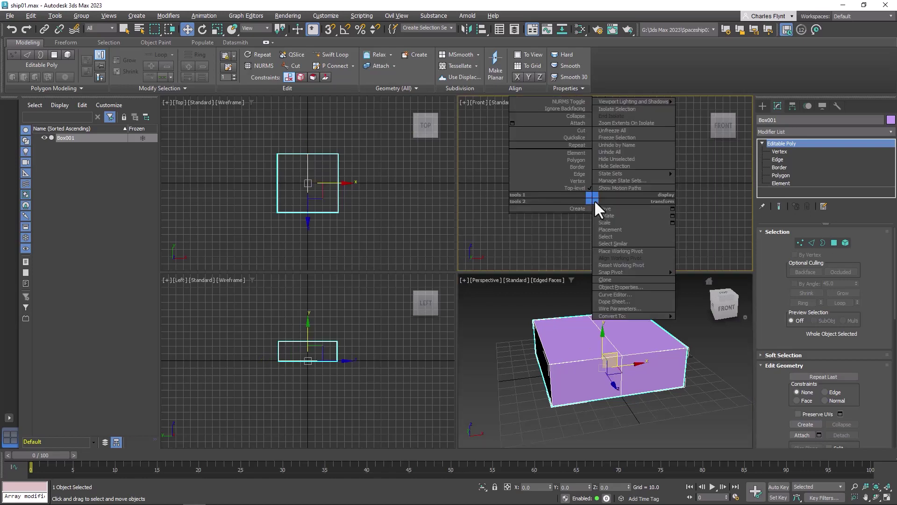
click(577, 159)
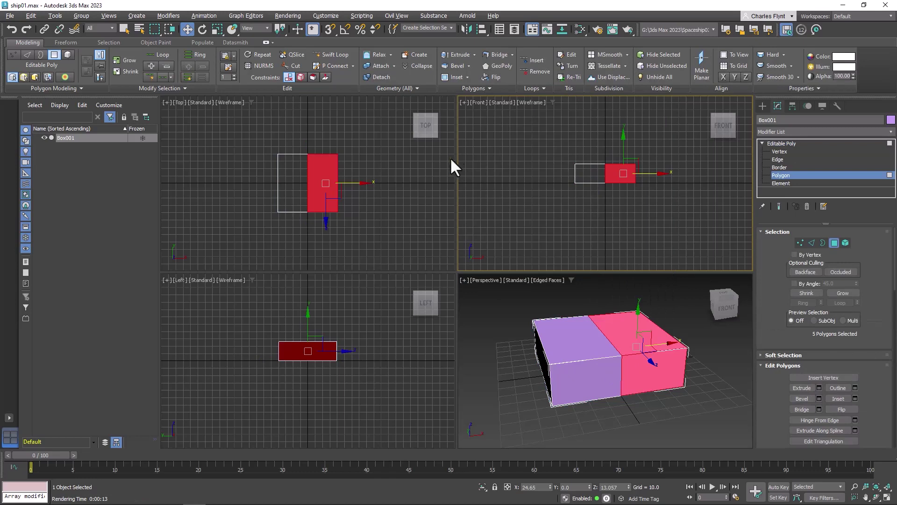
click(386, 161)
drag(405, 246, 327, 129)
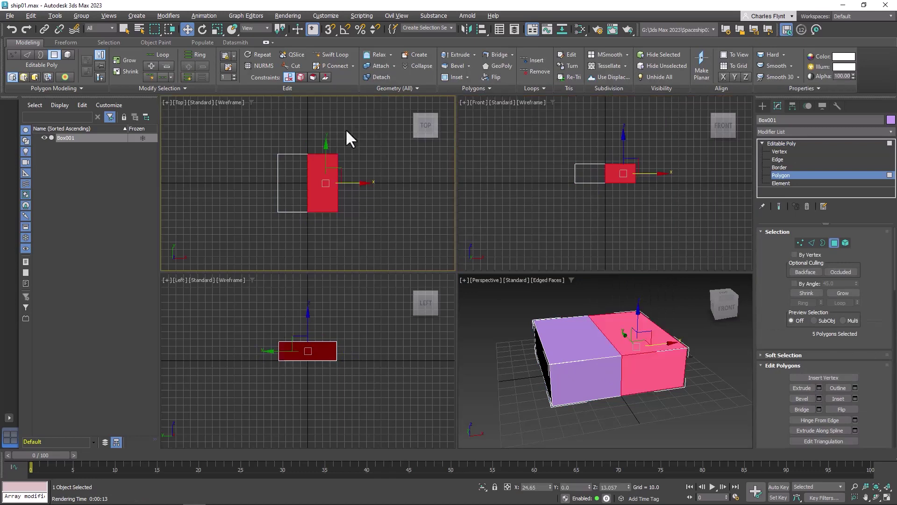
click(721, 248)
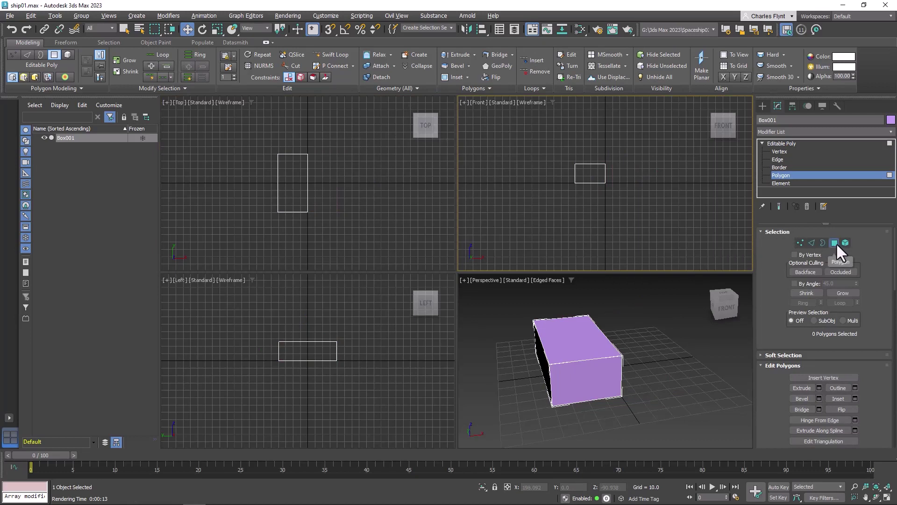
click(787, 143)
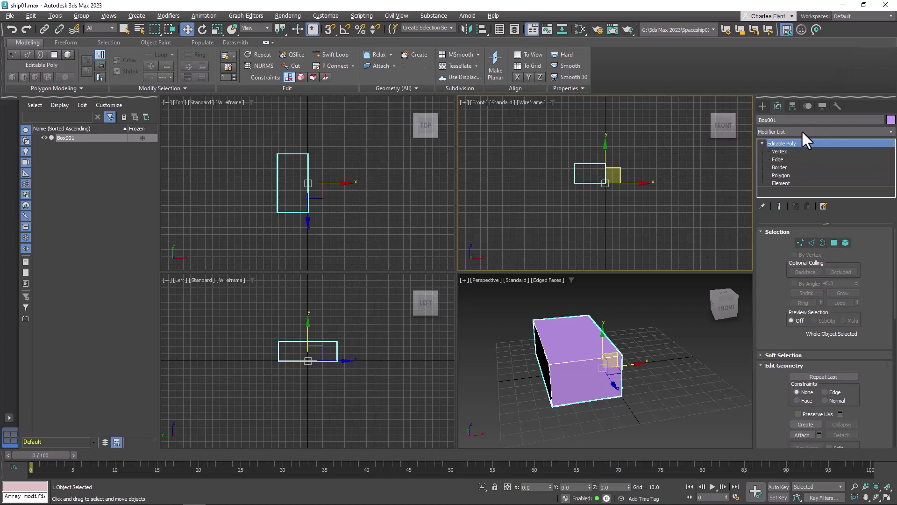
Step: Add a Symmetry modifier to the half box from the Modifier List
click(801, 131)
scroll(801, 95, down, 5)
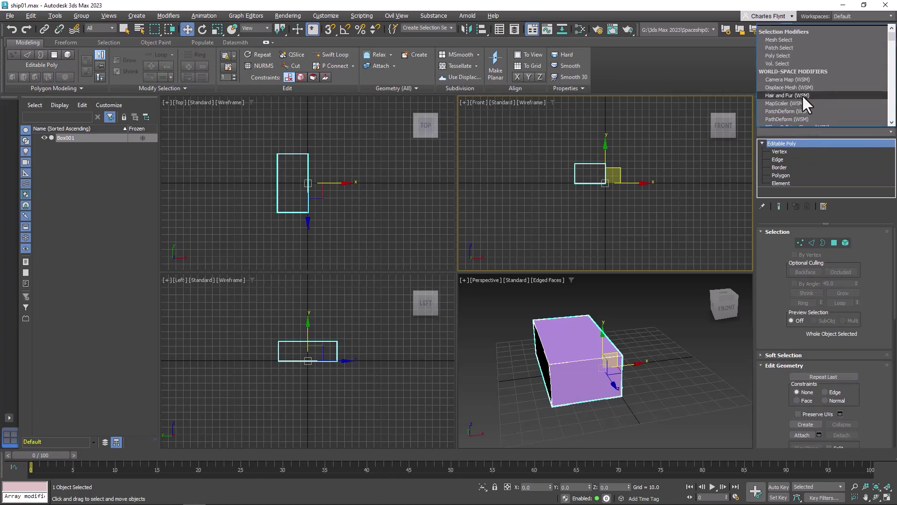
scroll(815, 105, down, 10)
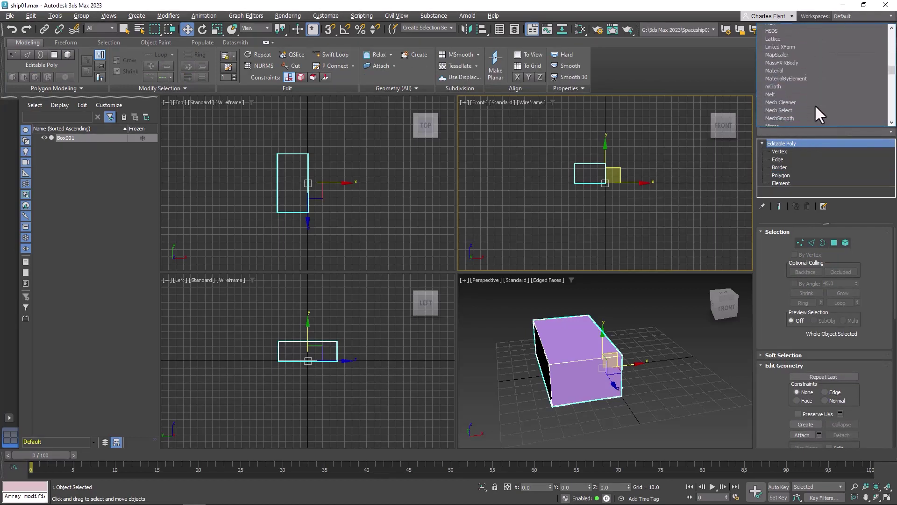
scroll(815, 104, down, 9)
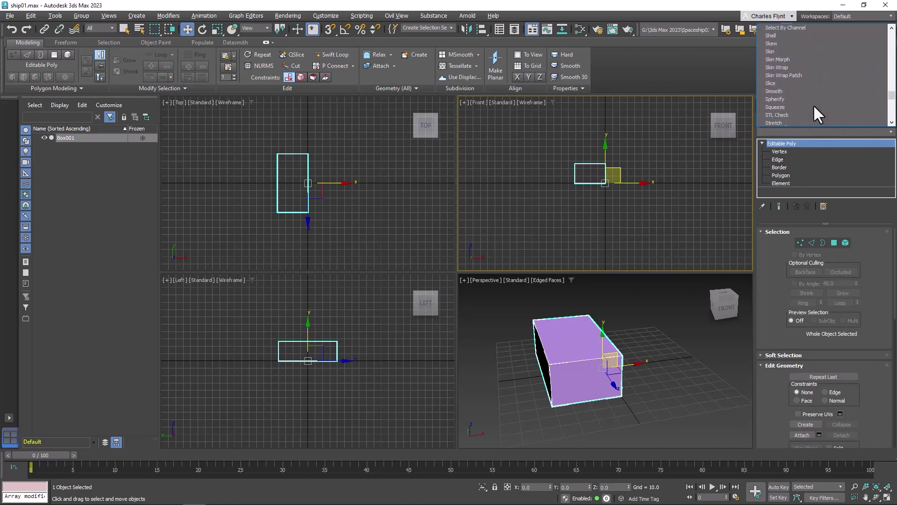
scroll(813, 107, up, 4)
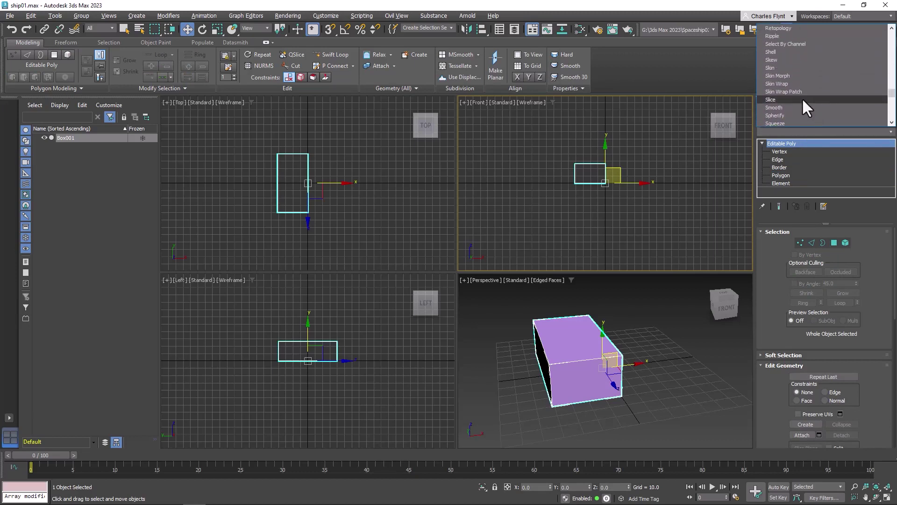
scroll(811, 103, down, 9)
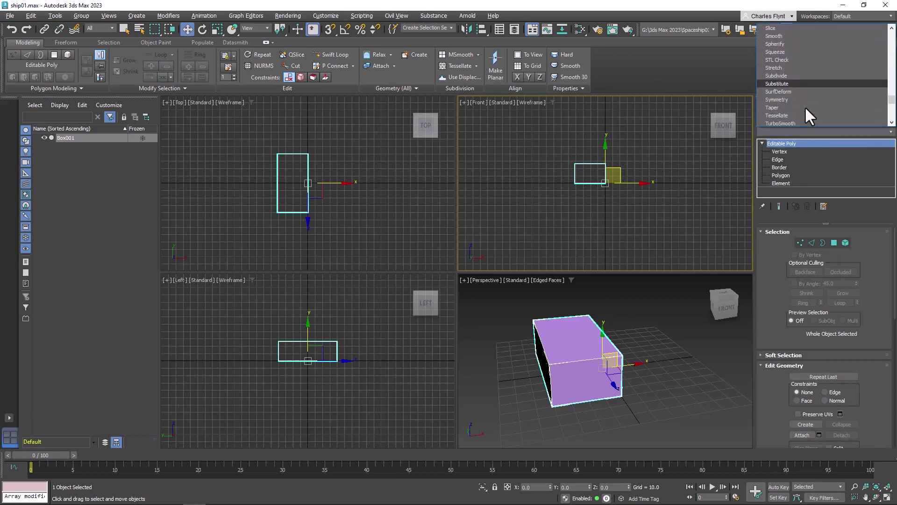
click(777, 100)
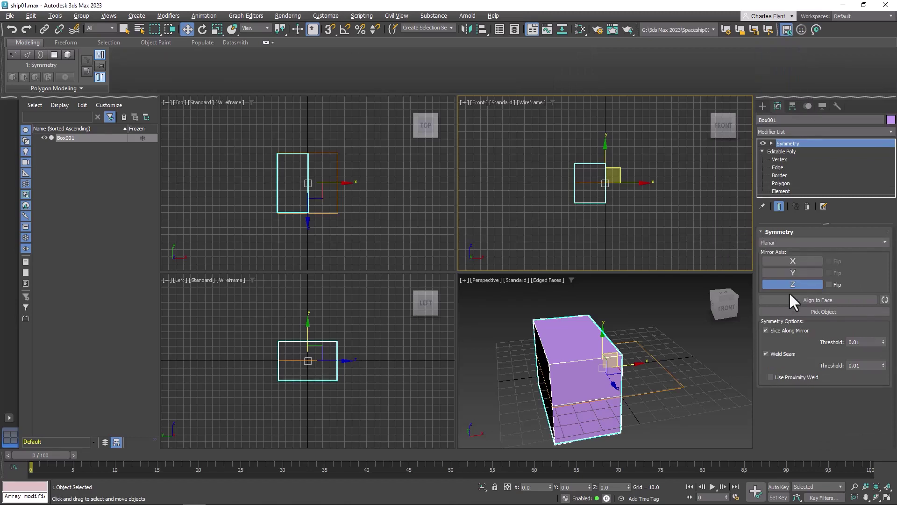
Step: Set the Symmetry mirror axis to X with Z off and Flip enabled
click(793, 273)
click(792, 284)
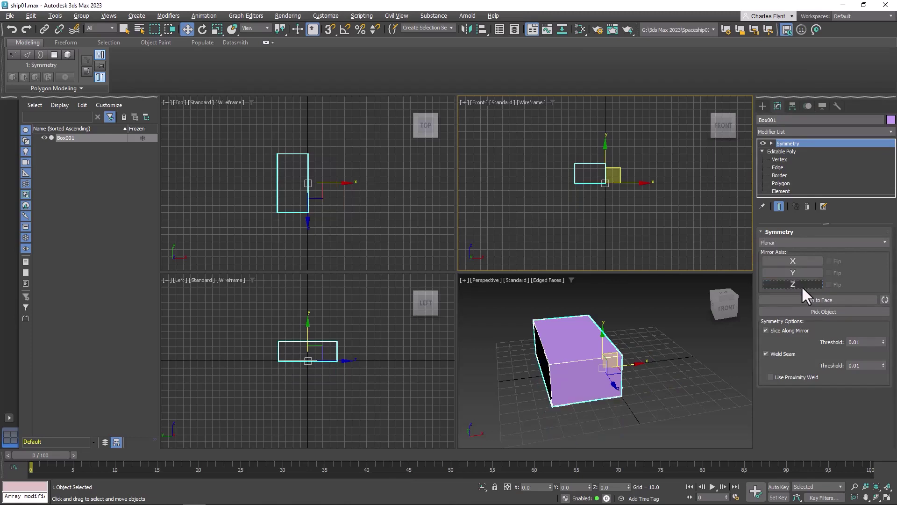
click(792, 260)
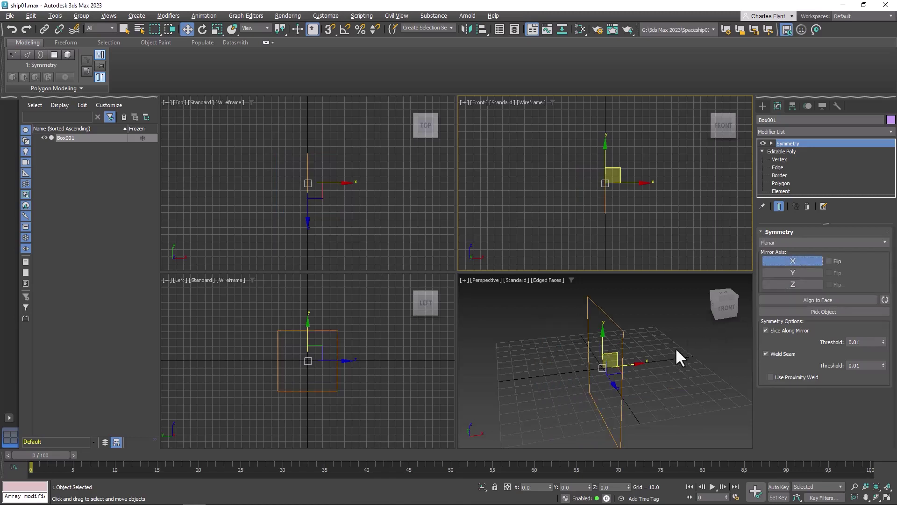
mouse_move(664, 368)
alt+middle_down()
mouse_move(655, 378)
mouse_move(657, 356)
alt+middle_up()
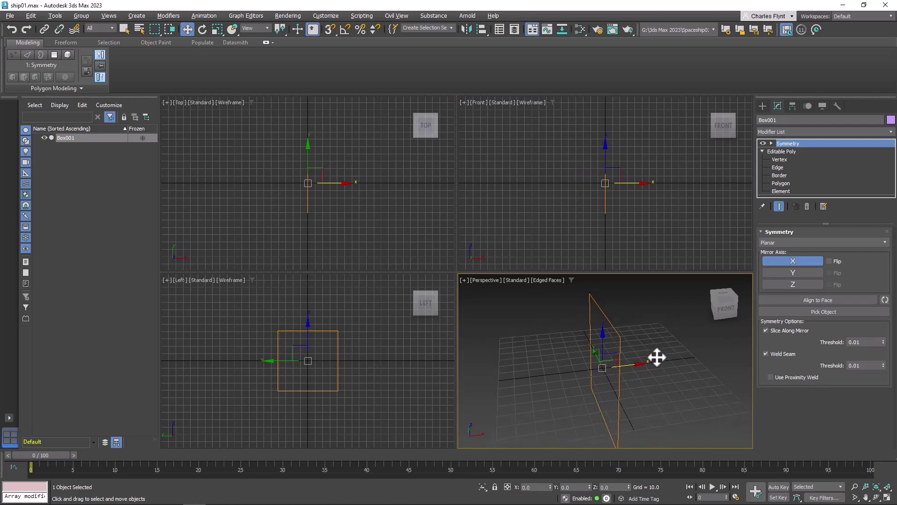
click(828, 261)
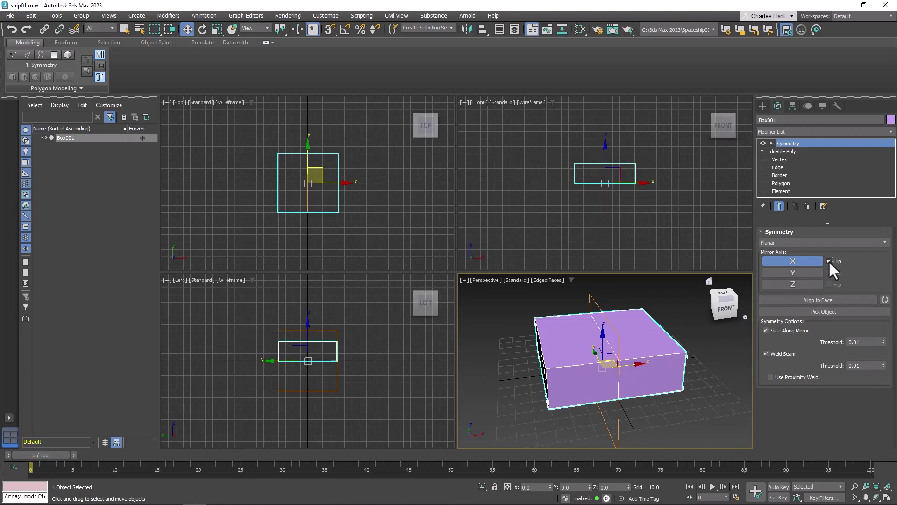
mouse_move(646, 355)
alt+middle_down()
mouse_move(636, 356)
mouse_move(646, 355)
alt+middle_up()
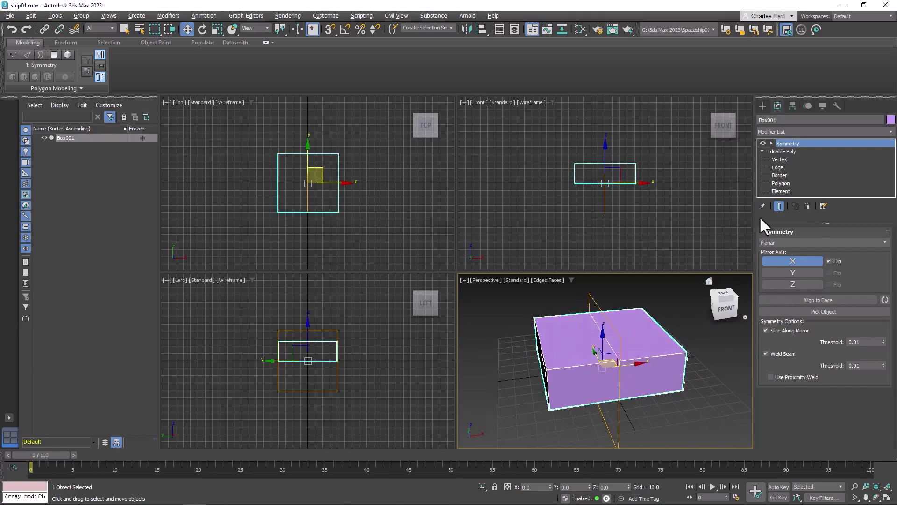
mouse_move(627, 360)
middle_down()
mouse_move(638, 348)
mouse_move(595, 360)
mouse_move(626, 351)
middle_up()
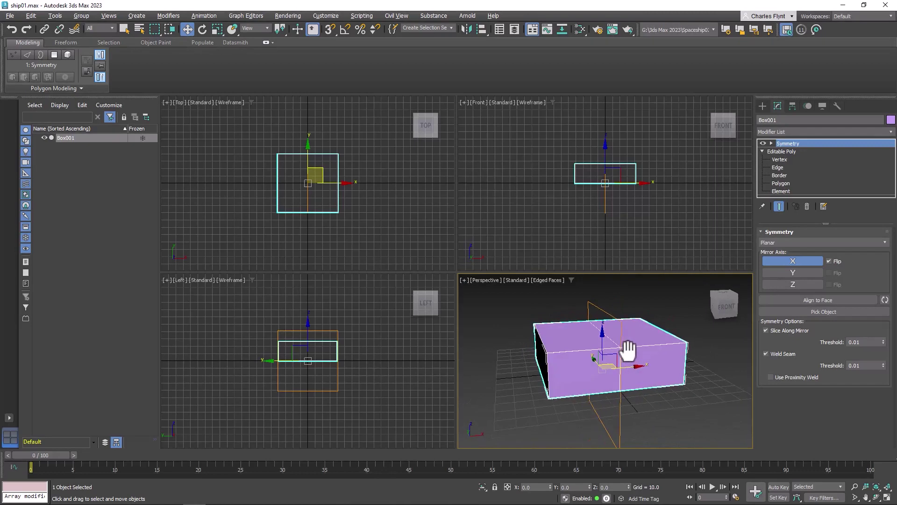
Step: At Polygon level, Shift-extrude the box's left end face outward along X and scale it
click(782, 183)
alt+middle_drag(632, 344, 663, 344)
click(566, 367)
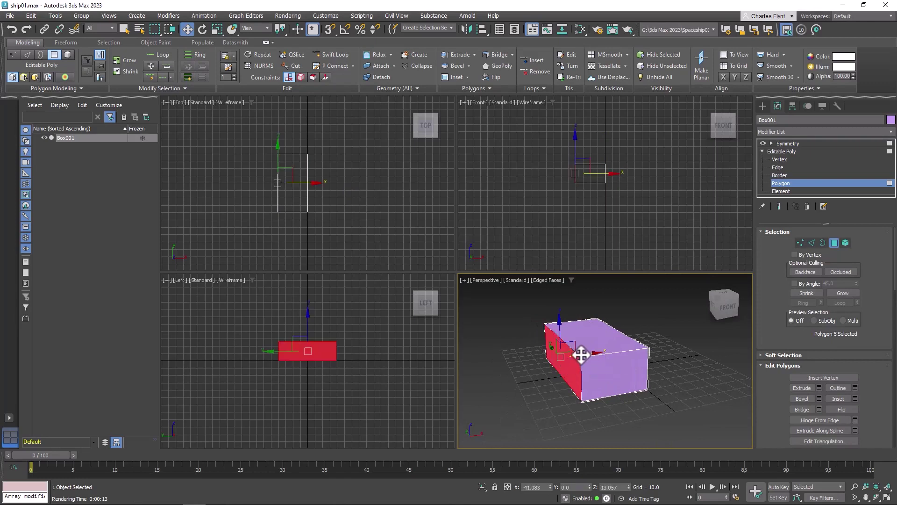
shift+drag(582, 357, 433, 402)
click(217, 29)
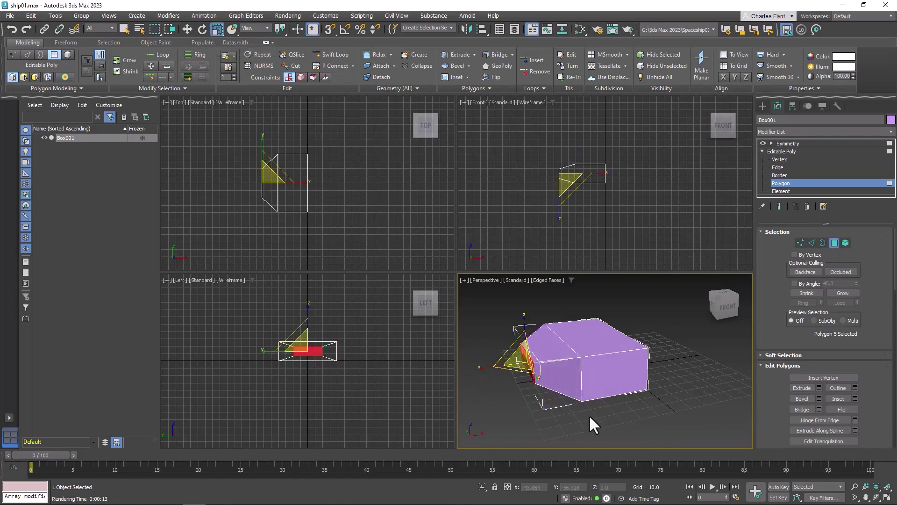
Step: Check the mirrored hull at the Symmetry level and undo the taper
click(818, 143)
mouse_move(673, 360)
alt+middle_down()
mouse_move(623, 377)
mouse_move(545, 360)
mouse_move(655, 373)
mouse_move(676, 361)
alt+middle_up()
key(ctrl+z)
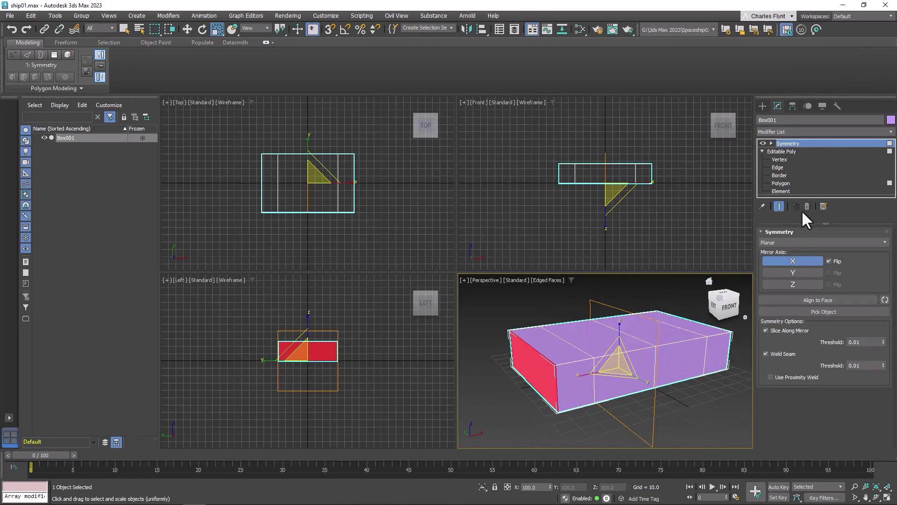
click(789, 183)
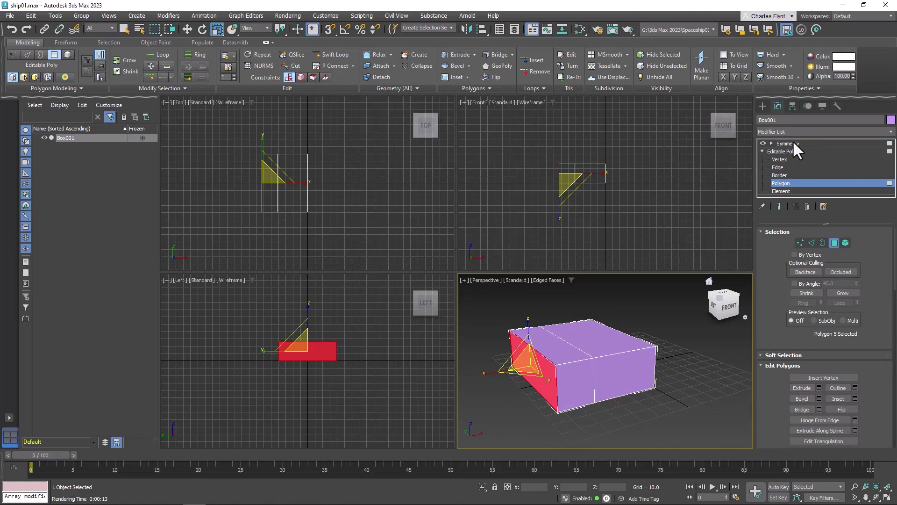
click(792, 143)
Step: Turn on Show End Result at Polygon level so the mirrored half displays
click(788, 181)
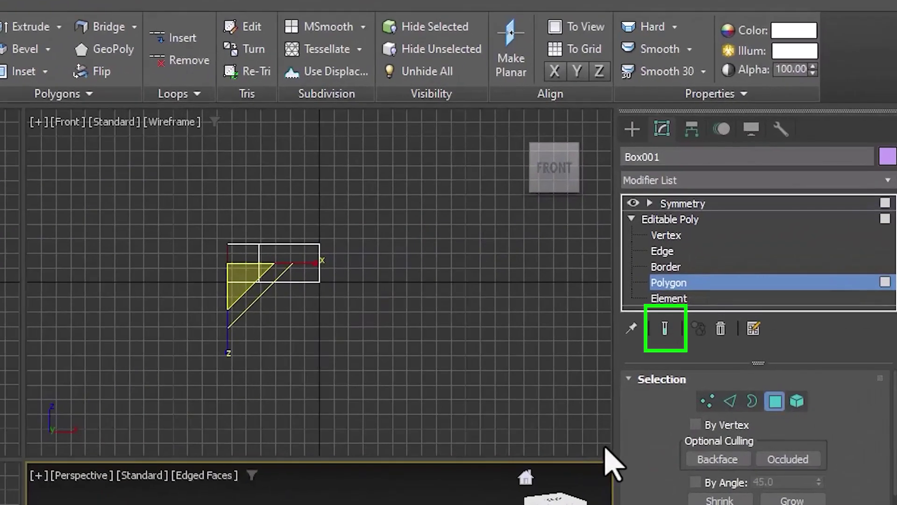
click(665, 329)
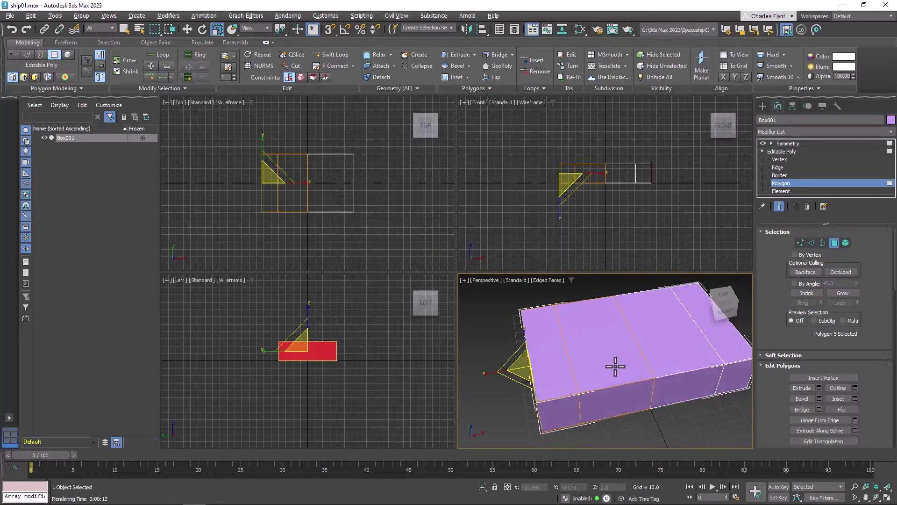
alt+middle_drag(615, 366, 631, 340)
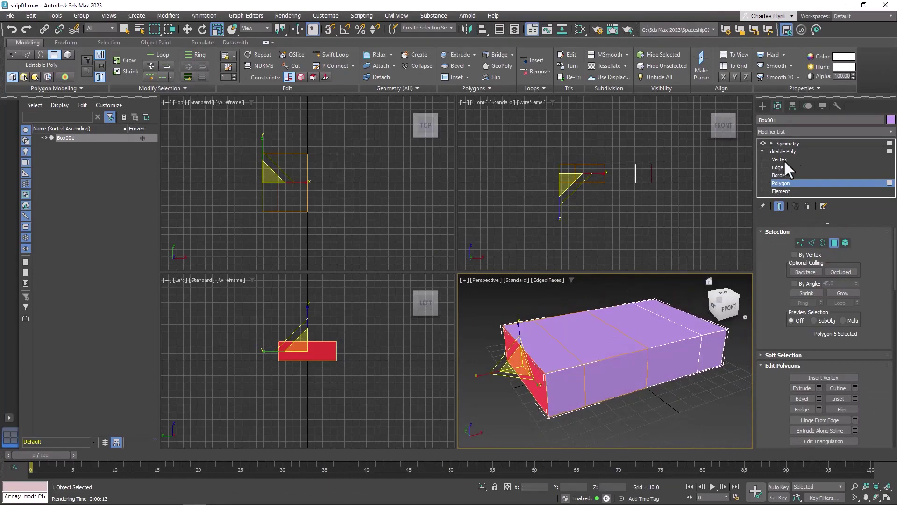
Step: Delete the extruded section, test tapering and re-extruding the end face, then undo to the plain box
middle_click(713, 178)
key(Delete)
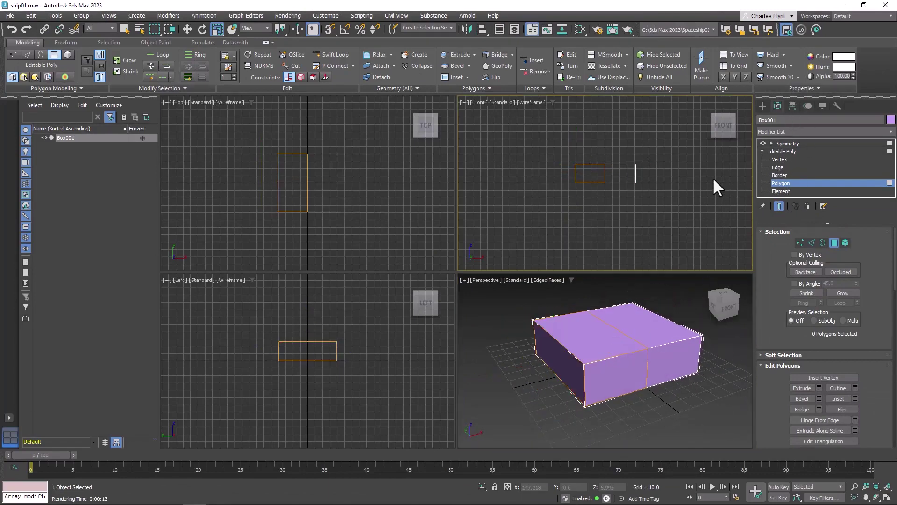
click(575, 363)
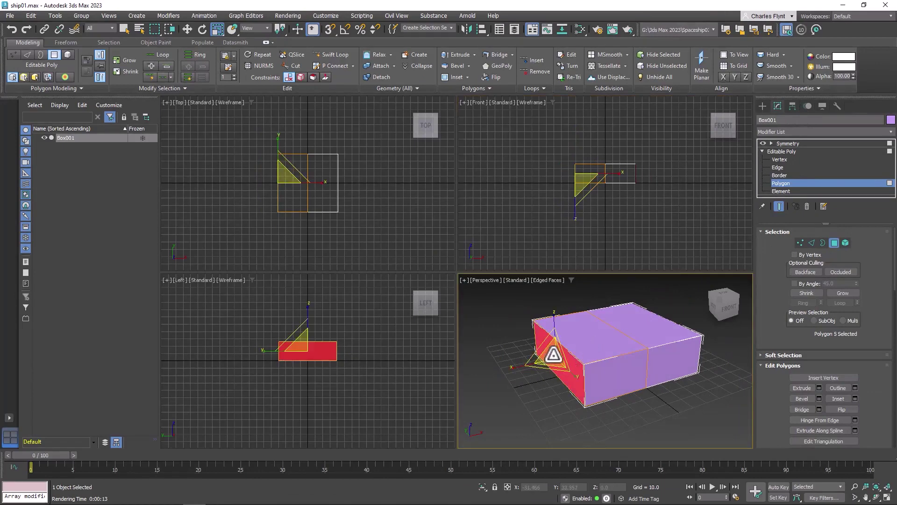
drag(554, 355, 540, 398)
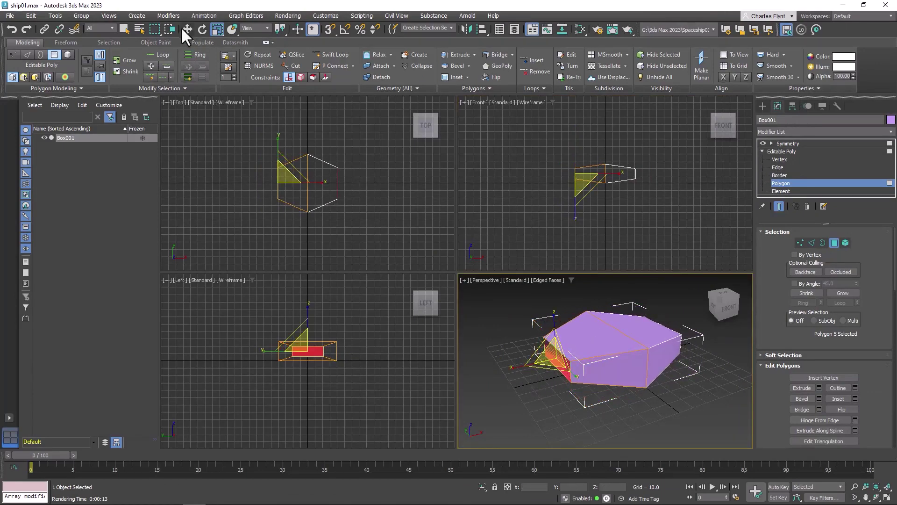
key(q)
ctrl+click(584, 343)
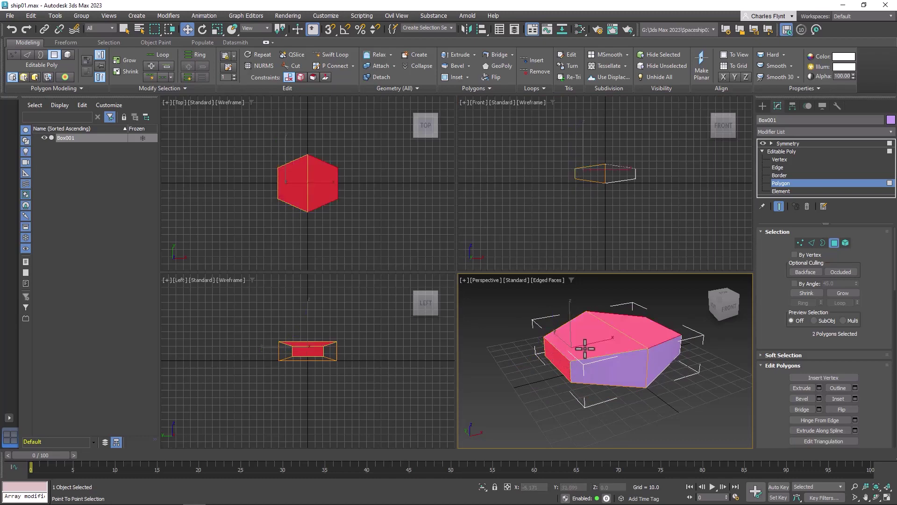
click(553, 358)
key(w)
shift+drag(578, 356, 563, 362)
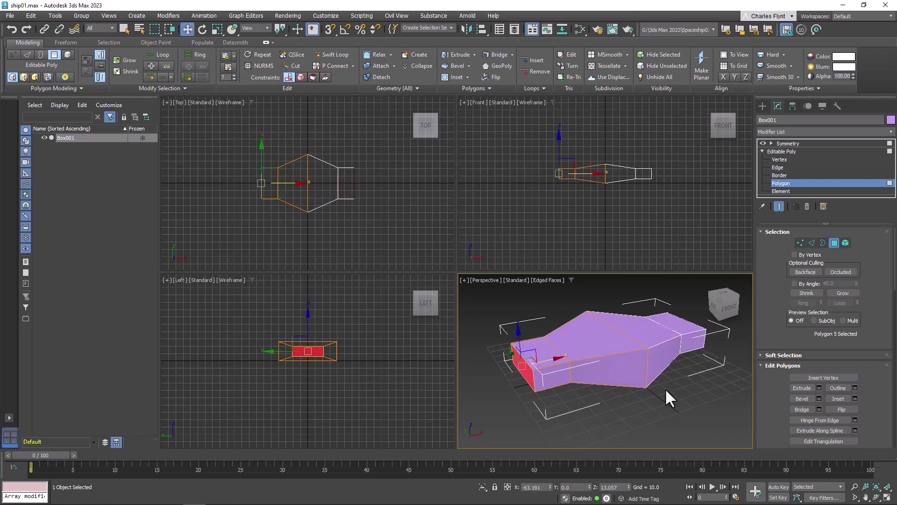
key(ctrl+z)
key(ctrl+z)
key(ctrl+z)
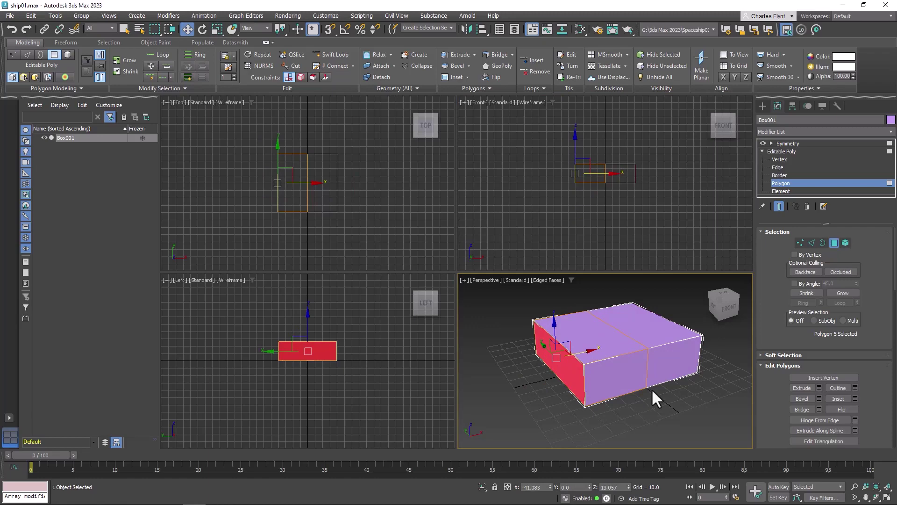
alt+middle_drag(632, 379, 628, 354)
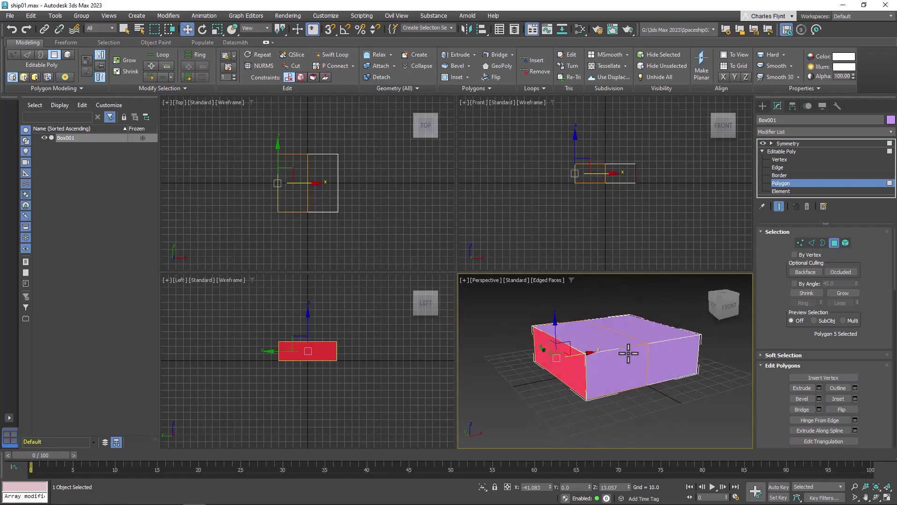